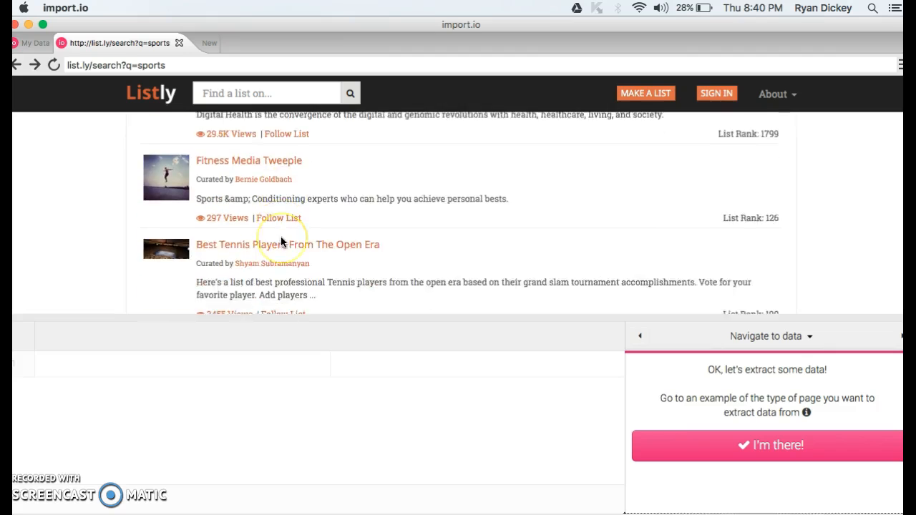
# Step: Open the list "Best Tennis Players From The Open Era" and confirm it as the example page to extract data from
pyautogui.click(308, 204)
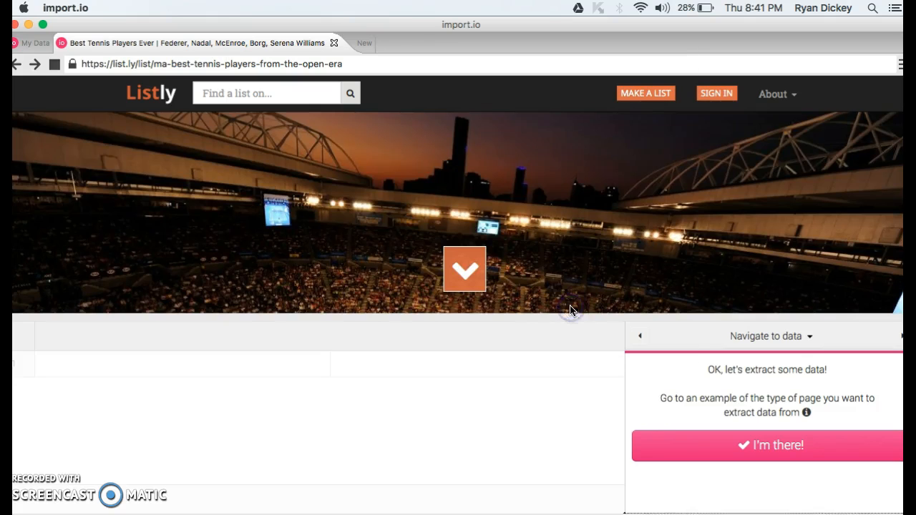
pyautogui.click(569, 336)
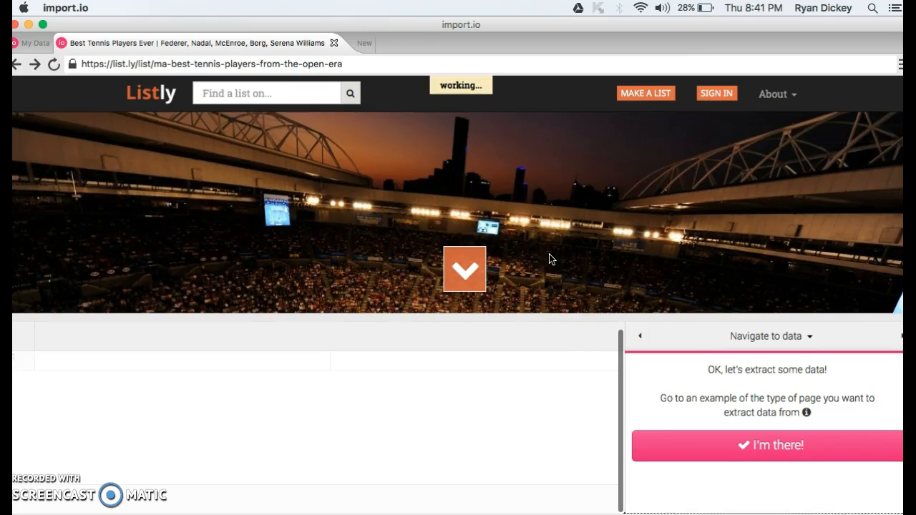
pyautogui.click(702, 460)
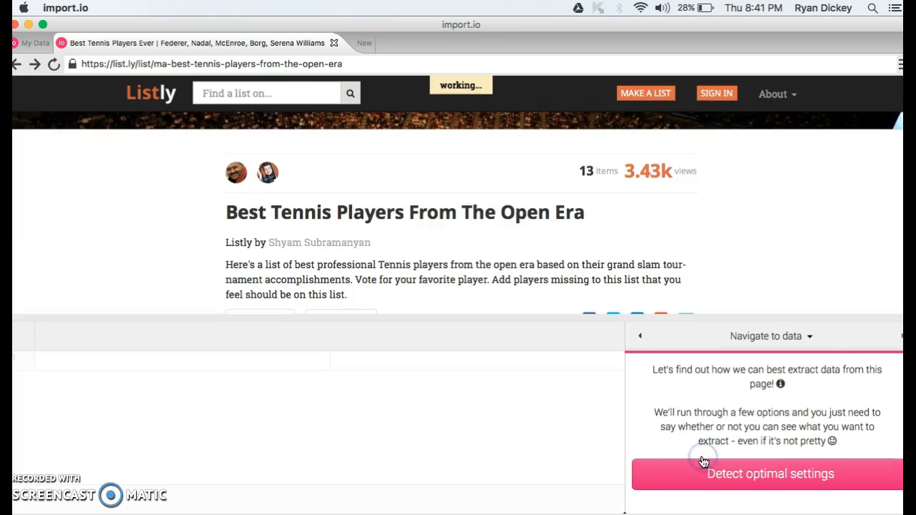
# Step: Detect the optimal extraction settings for the tennis list page and choose multiple results per page
pyautogui.click(717, 478)
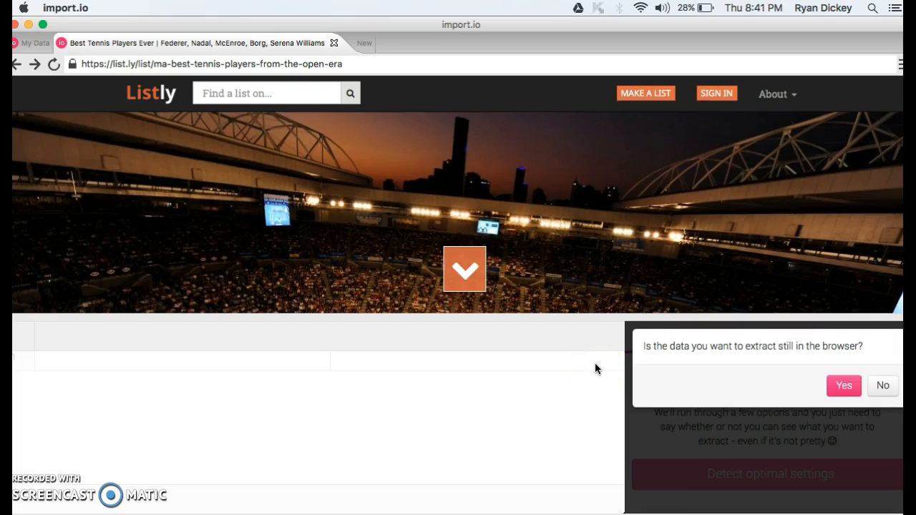
pyautogui.click(842, 380)
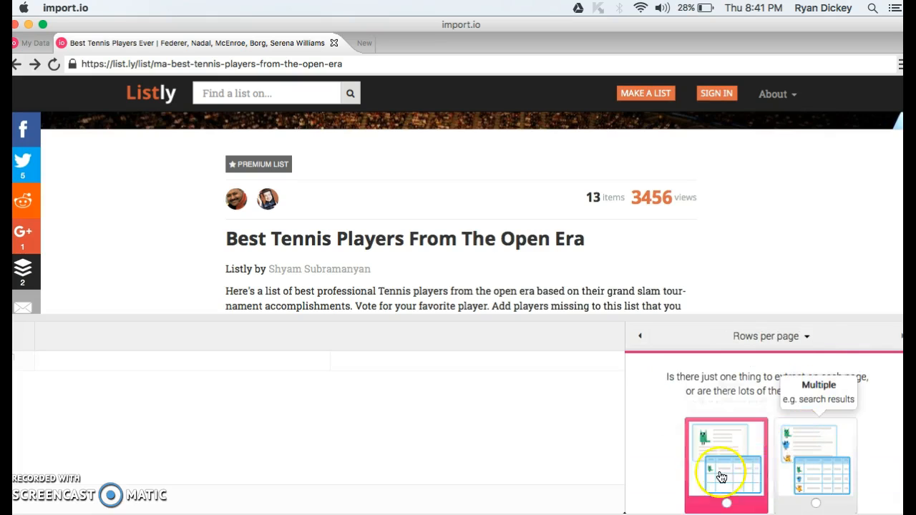
pyautogui.click(820, 465)
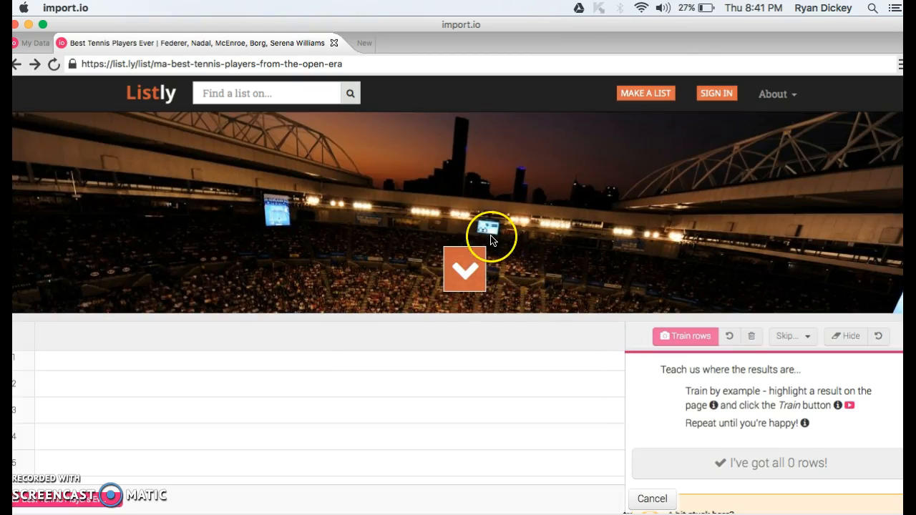
# Step: Train the rows by highlighting the tennis list through the end of the Serena Williams entry, and accept the result as one row
pyautogui.scroll(-5, 491, 239)
pyautogui.click(224, 176)
pyautogui.moveTo(225, 176); pyautogui.dragTo(462, 219)
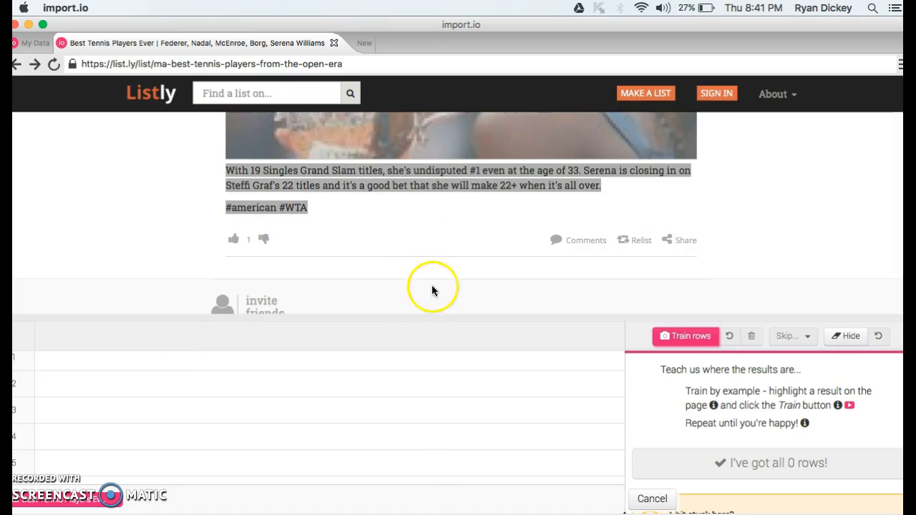
pyautogui.click(679, 335)
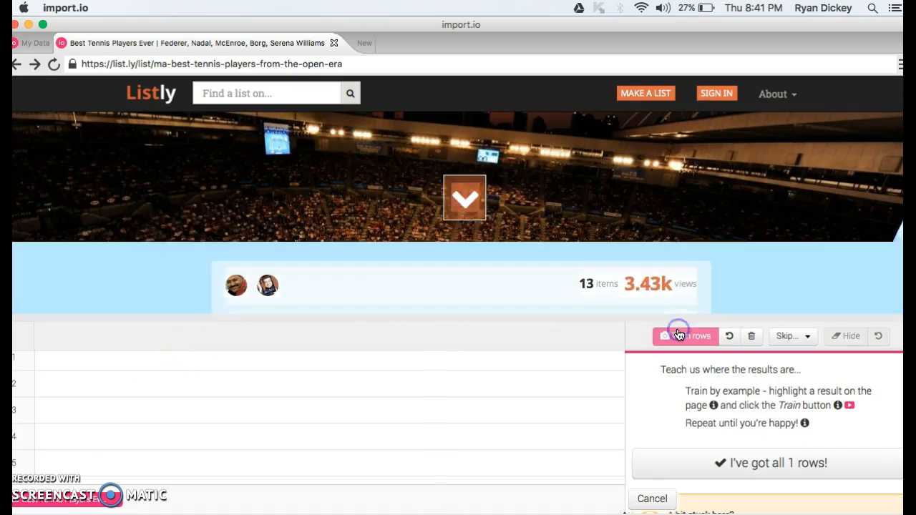
pyautogui.click(826, 464)
# Step: Add a text column named "titles" to the extraction table
pyautogui.scroll(-1, 689, 413)
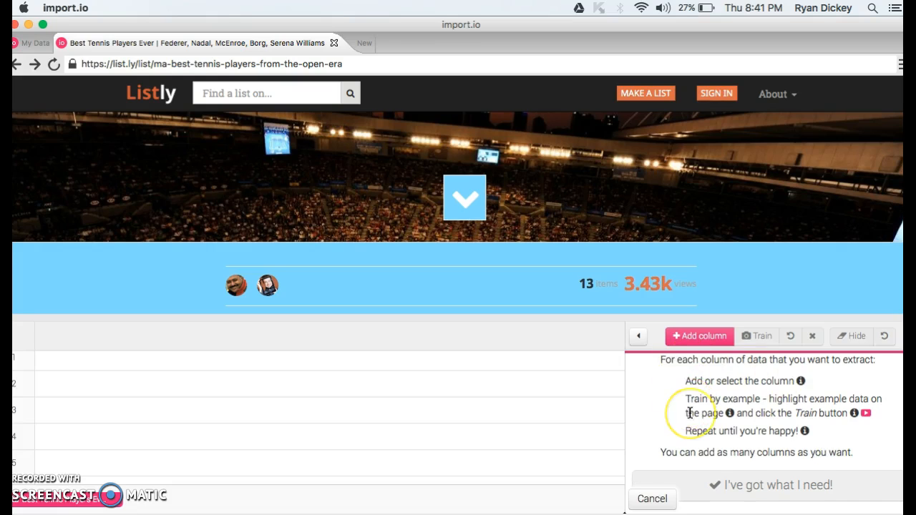
pyautogui.scroll(1, 690, 413)
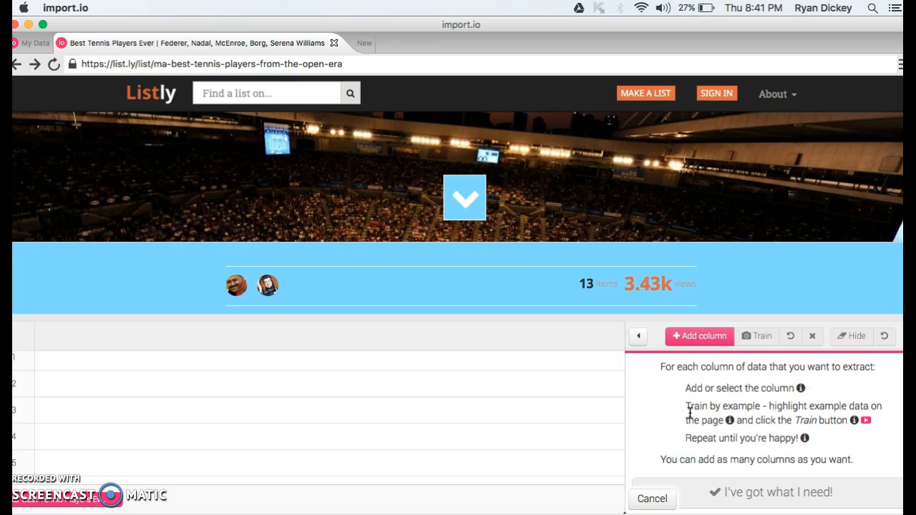
pyautogui.click(689, 343)
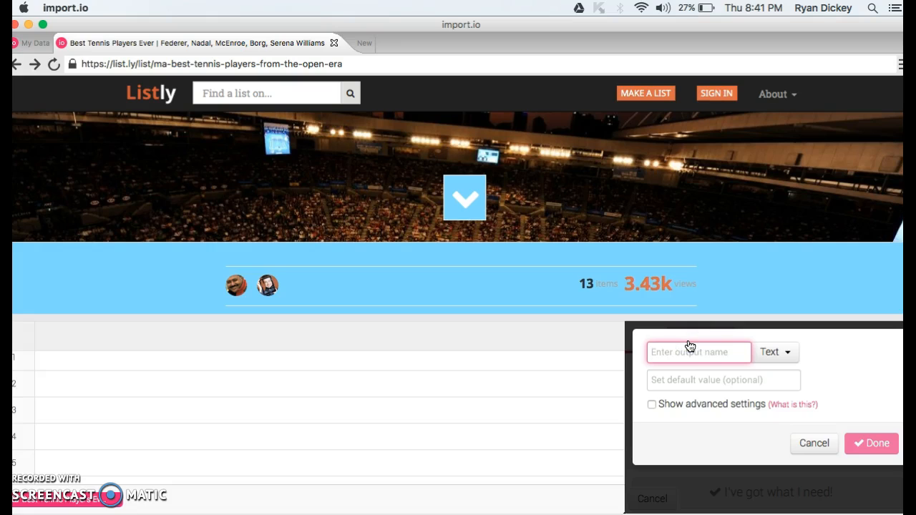
pyautogui.write('t')
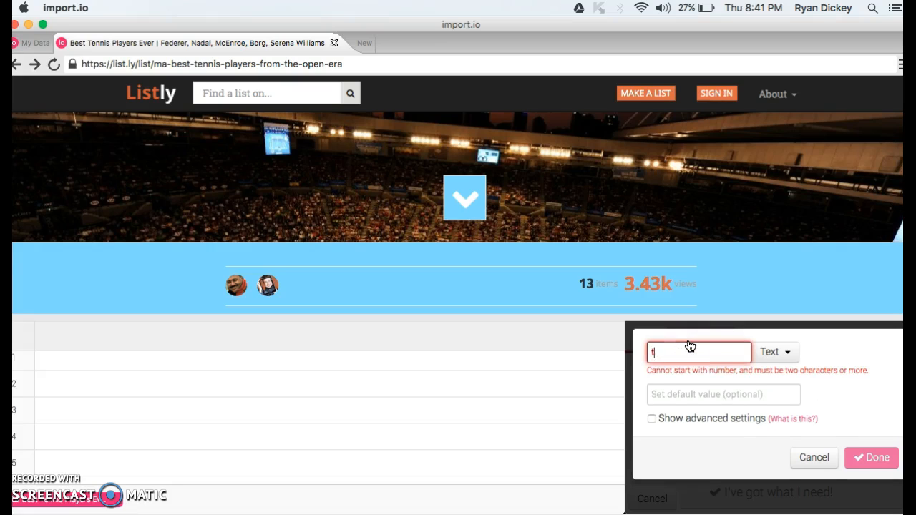
pyautogui.write('itles')
pyautogui.press('Return')
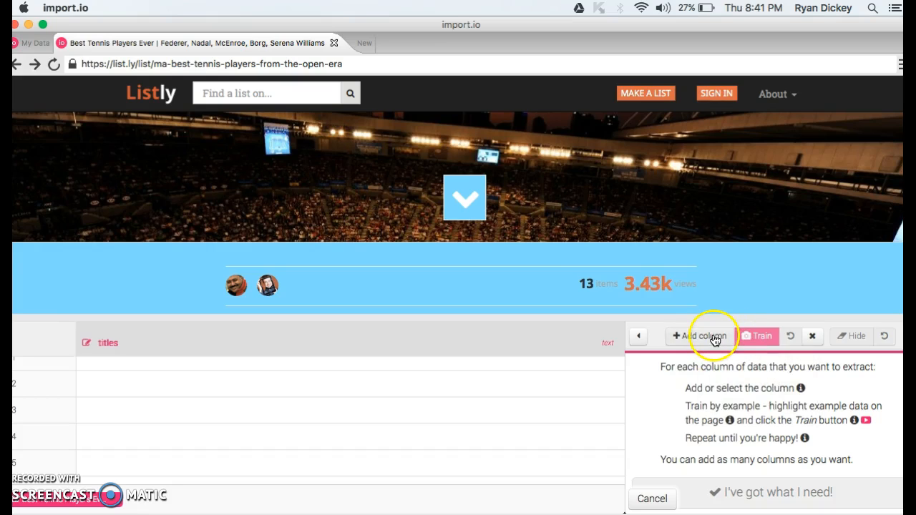
# Step: Add a second text column named "data" to the extraction table
pyautogui.click(715, 339)
pyautogui.write('data')
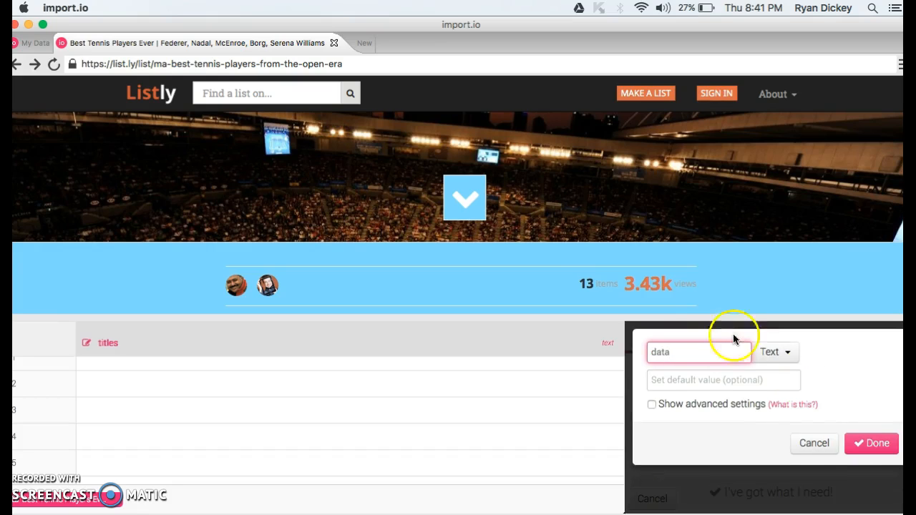
pyautogui.click(870, 445)
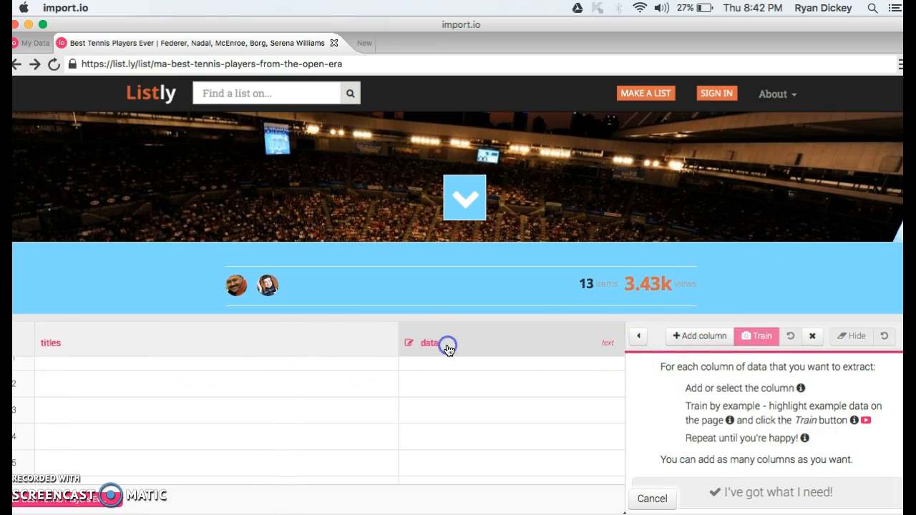
pyautogui.scroll(-2, 768, 445)
pyautogui.scroll(2, 768, 445)
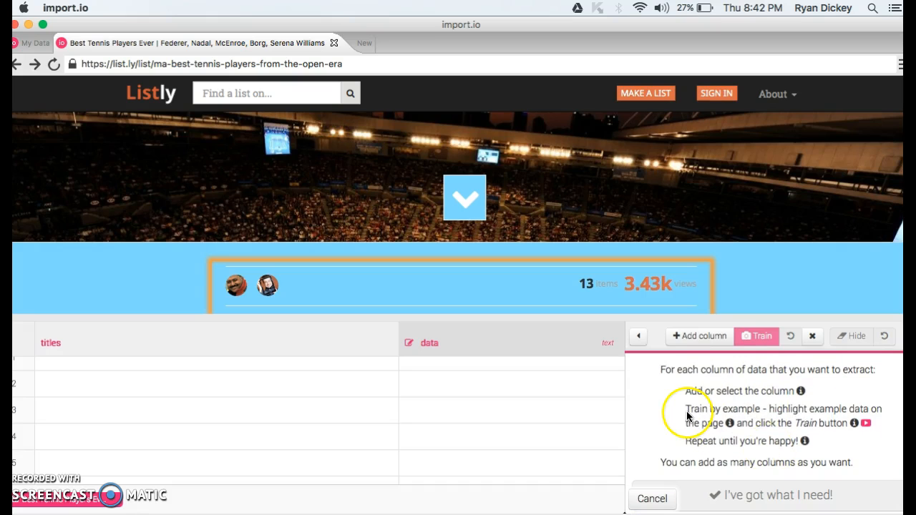
pyautogui.scroll(-3, 446, 264)
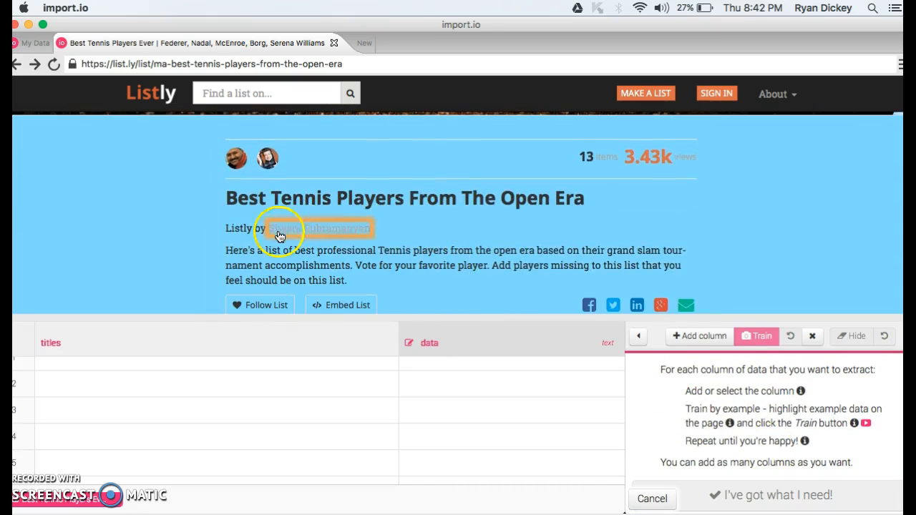
pyautogui.scroll(-4, 279, 233)
pyautogui.scroll(-1, 274, 236)
pyautogui.scroll(2, 265, 201)
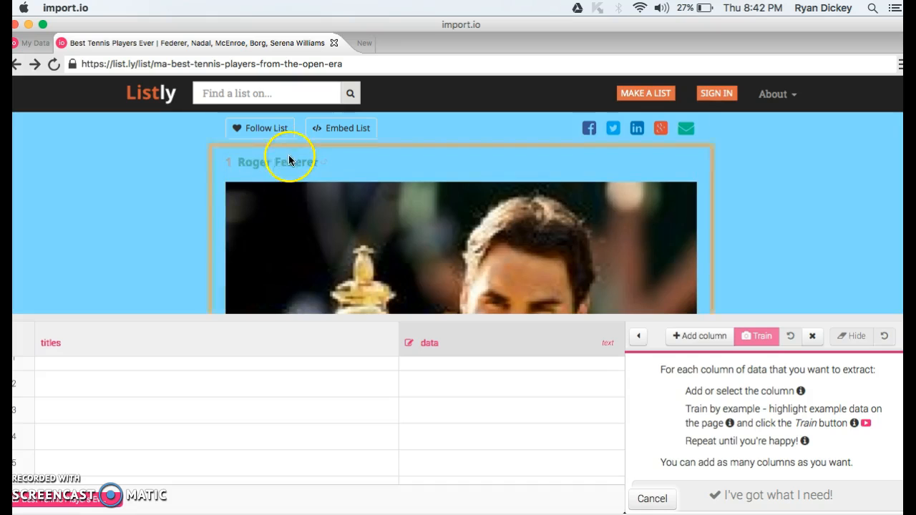
pyautogui.click(287, 164)
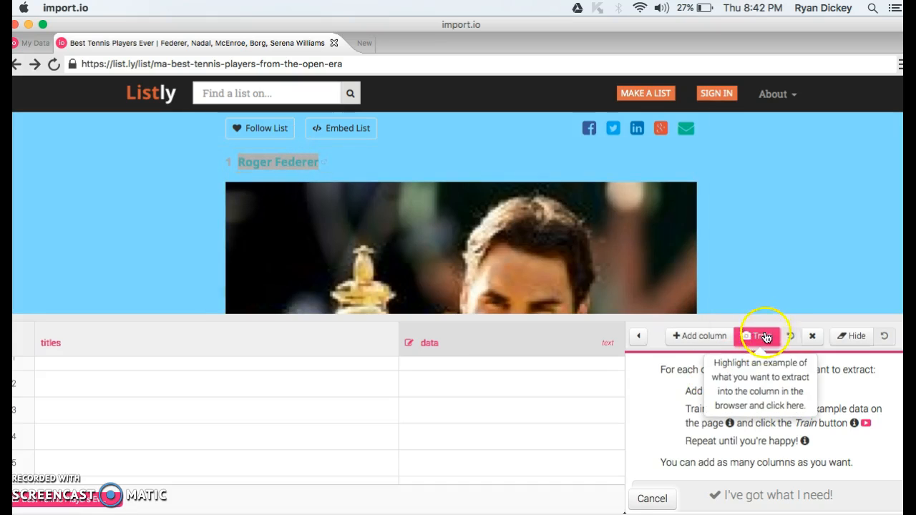
pyautogui.click(764, 338)
pyautogui.scroll(1, 423, 395)
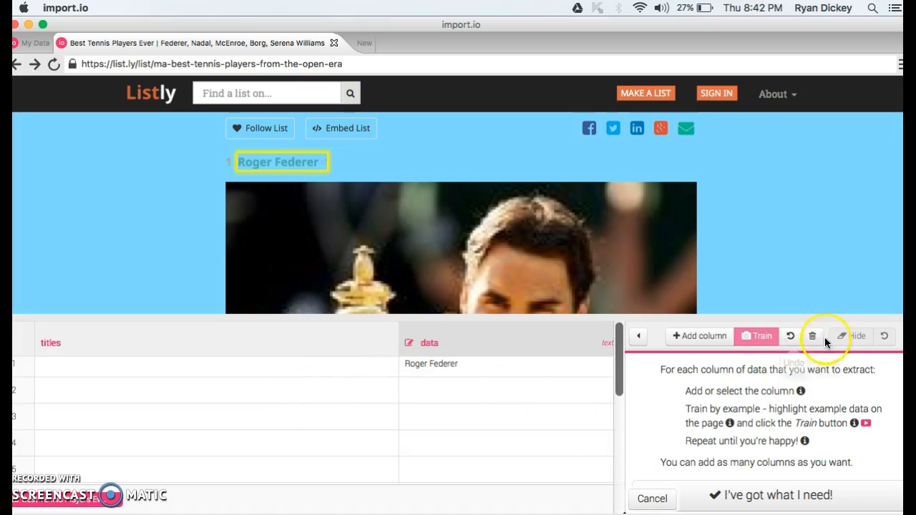
pyautogui.click(789, 336)
# Step: Train the titles column using the Roger Federer and Pete Sampras headings as examples
pyautogui.click(159, 351)
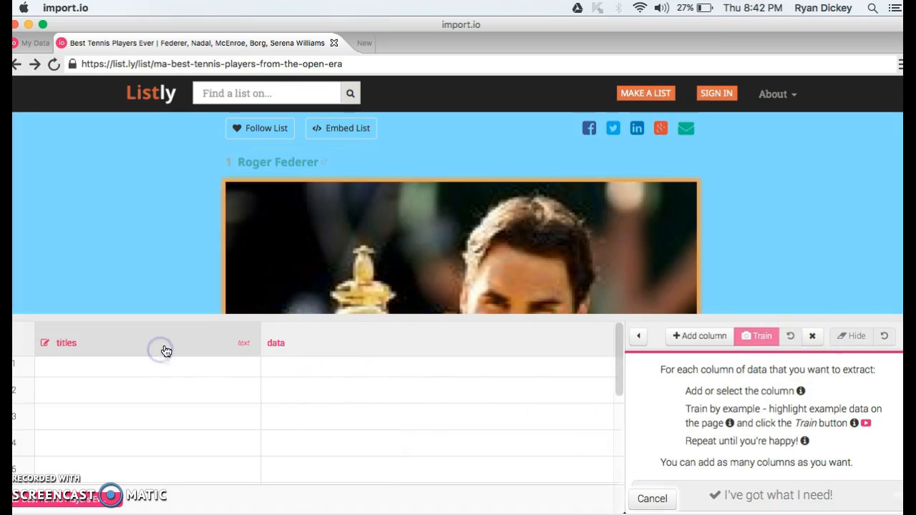
pyautogui.click(274, 163)
pyautogui.click(764, 336)
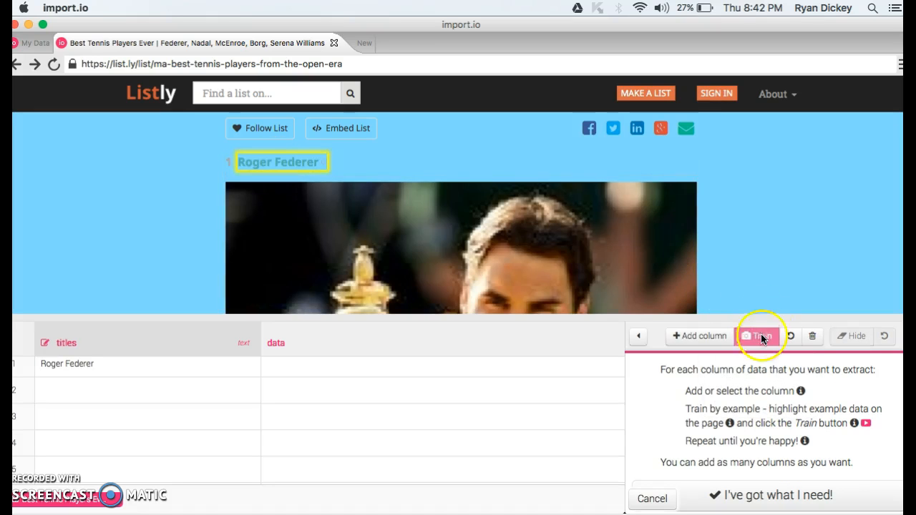
pyautogui.scroll(-10, 442, 239)
pyautogui.click(278, 188)
pyautogui.click(766, 336)
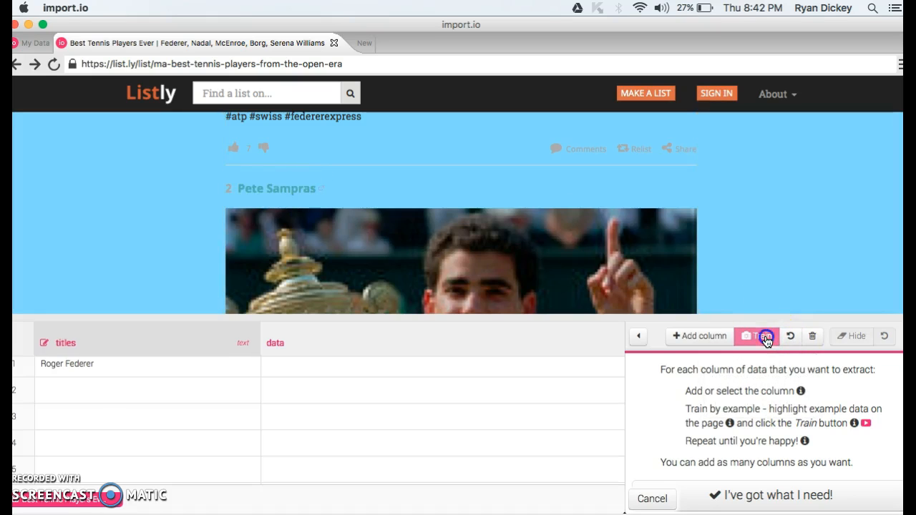
pyautogui.scroll(-3, 138, 400)
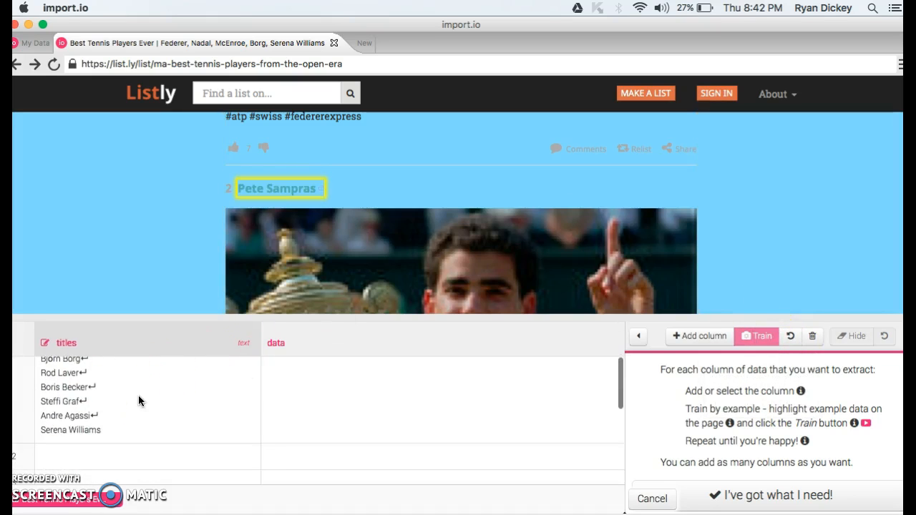
pyautogui.scroll(3, 75, 422)
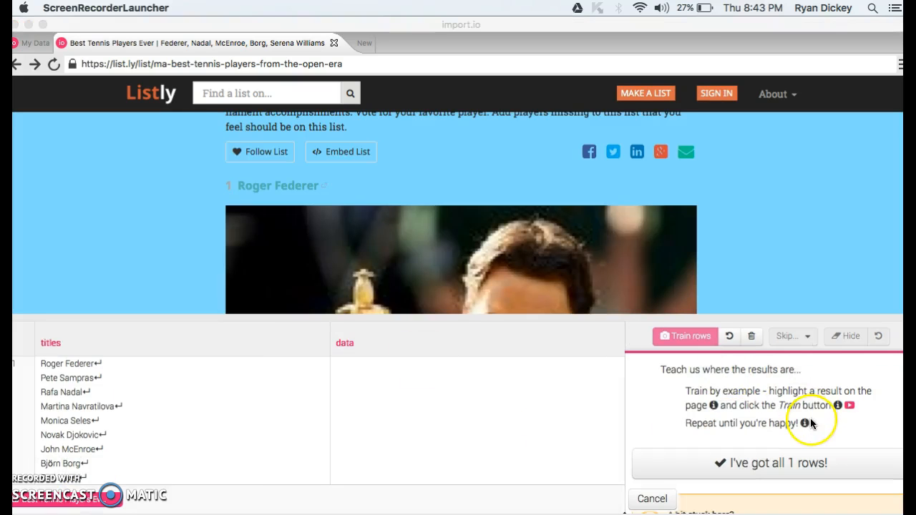
# Step: Accept the single trained row again and return to column training
pyautogui.scroll(-2, 811, 423)
pyautogui.click(798, 430)
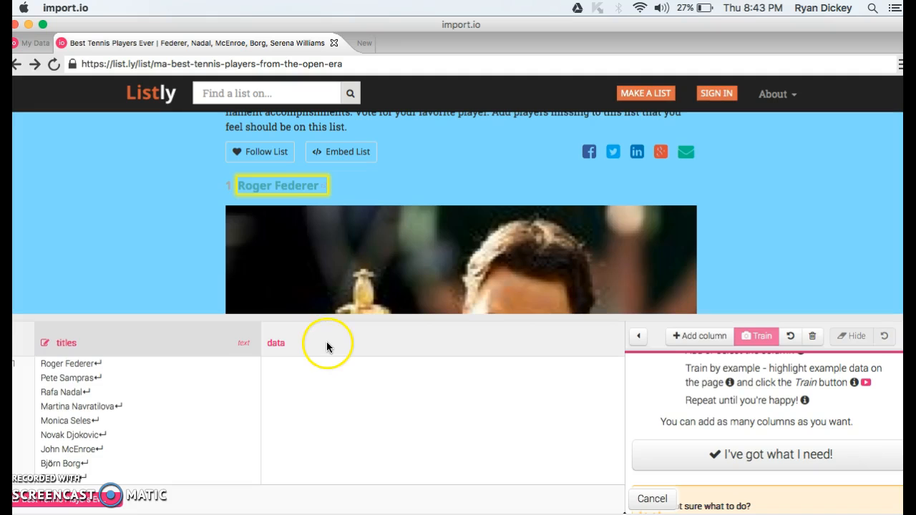
pyautogui.scroll(2, 644, 384)
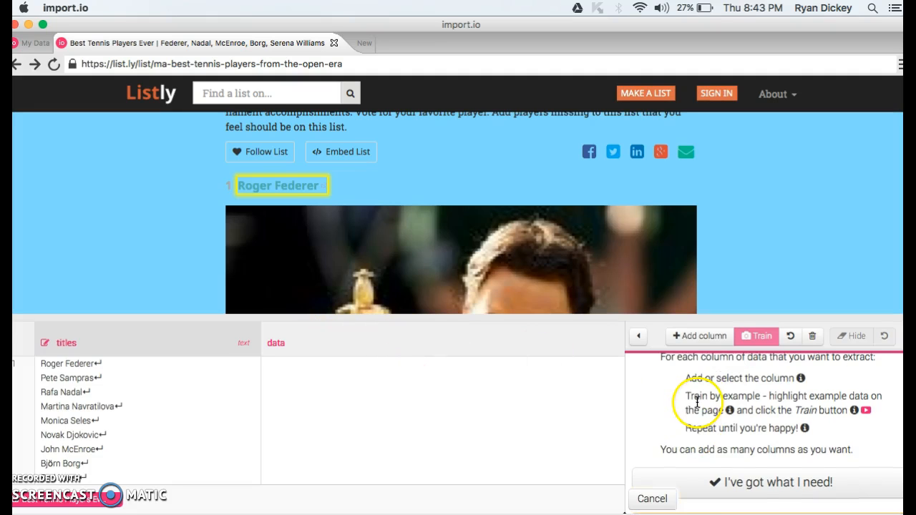
# Step: Train the data column with the description paragraph below Roger Federer's picture
pyautogui.click(482, 355)
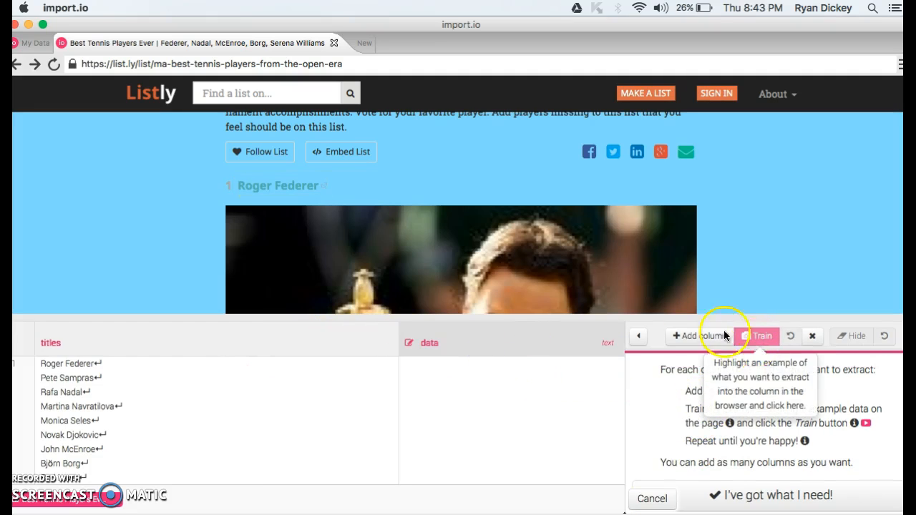
pyautogui.scroll(-5, 318, 225)
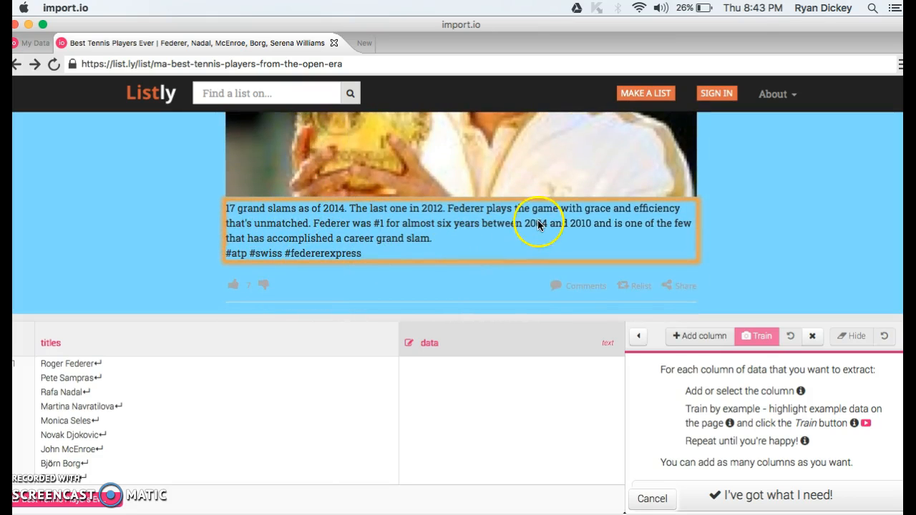
pyautogui.click(369, 226)
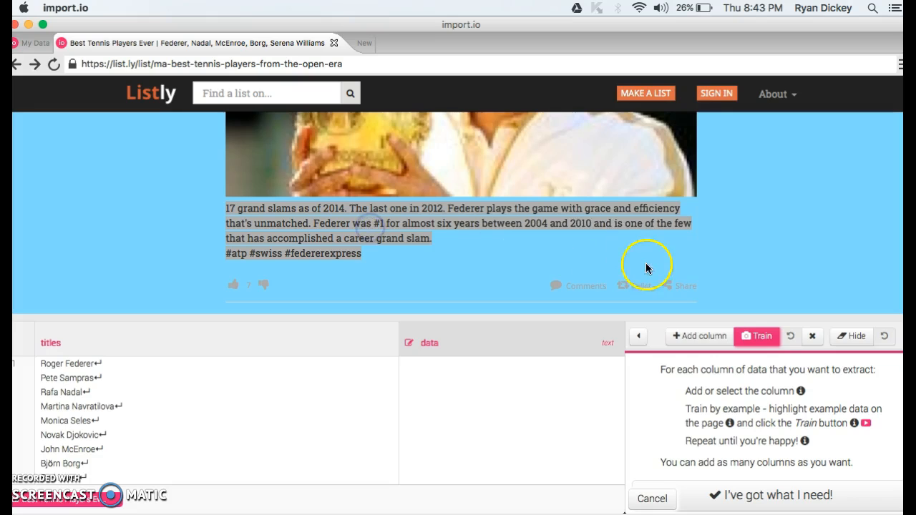
pyautogui.click(756, 338)
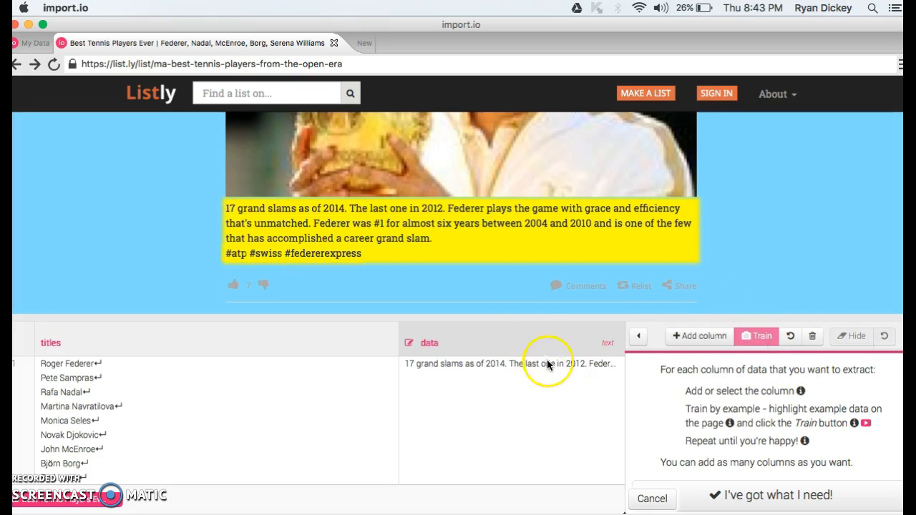
# Step: Train the data column with Pete Sampras's description as a second example and check the extracted entries in the table
pyautogui.scroll(-10, 497, 196)
pyautogui.scroll(3, 444, 144)
pyautogui.scroll(1, 444, 146)
pyautogui.click(438, 195)
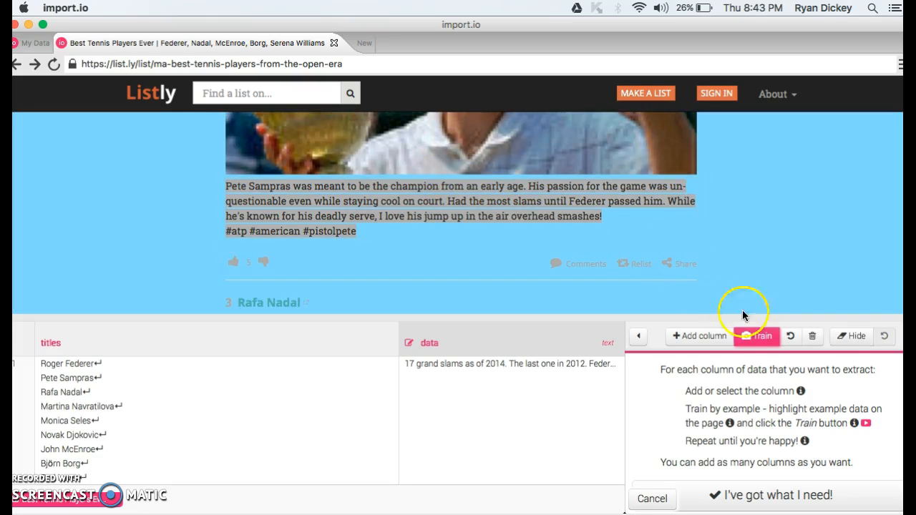
pyautogui.click(760, 336)
pyautogui.scroll(-3, 463, 392)
pyautogui.scroll(-3, 463, 398)
pyautogui.scroll(5, 423, 419)
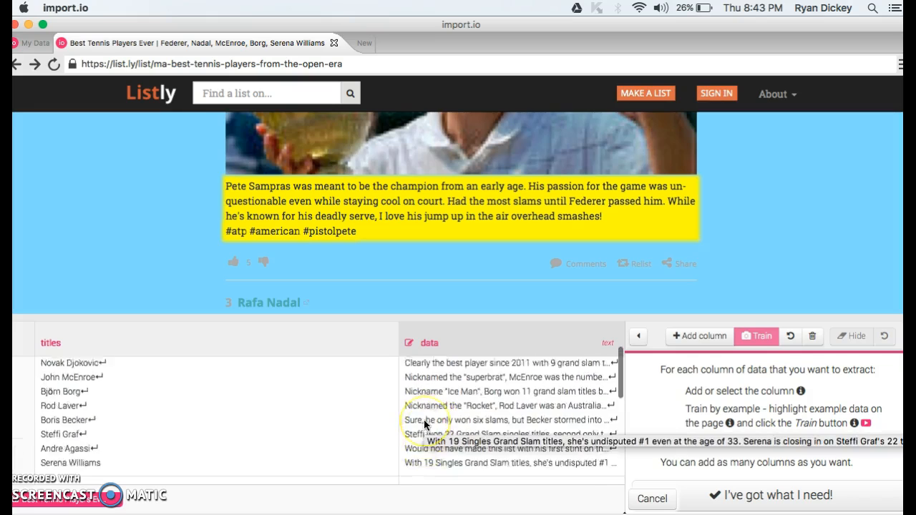
pyautogui.scroll(-5, 424, 419)
pyautogui.scroll(-2, 423, 420)
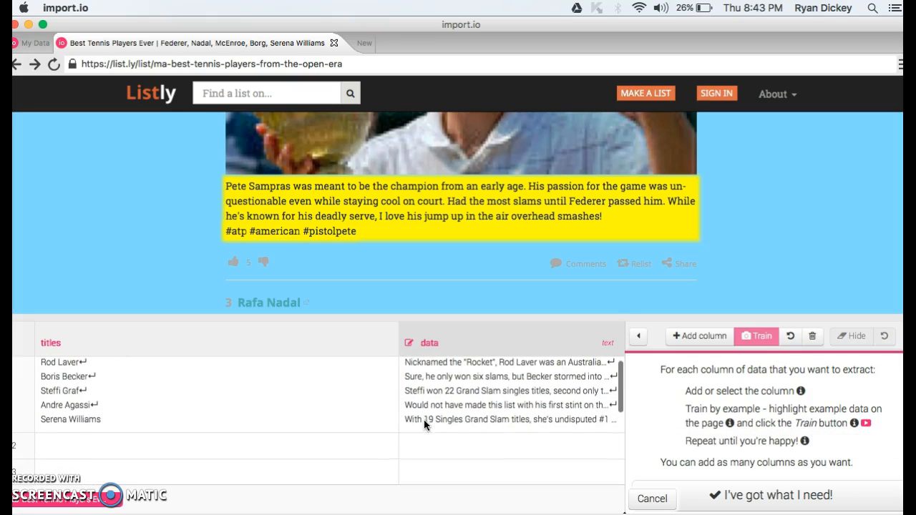
pyautogui.scroll(5, 501, 427)
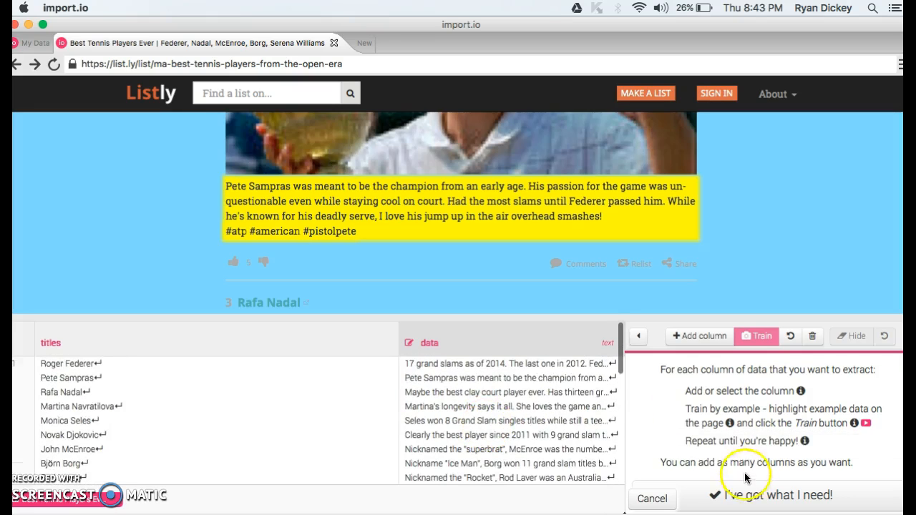
# Step: Finish the crawler's page training and upload it to import.io under the name Sports lists
pyautogui.click(750, 492)
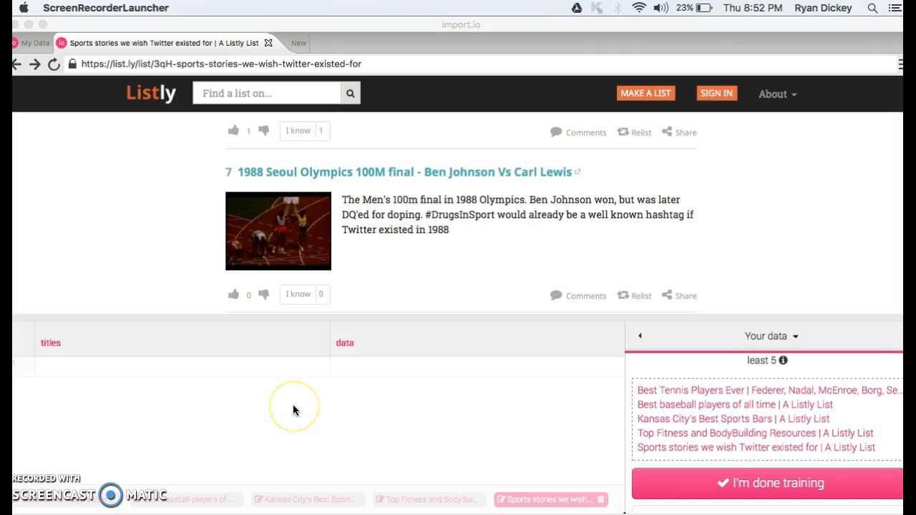
pyautogui.click(754, 490)
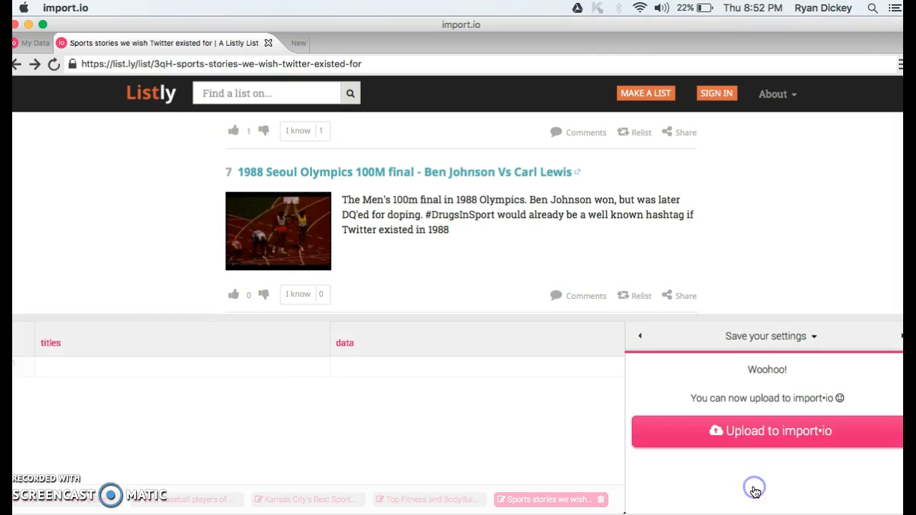
pyautogui.click(765, 432)
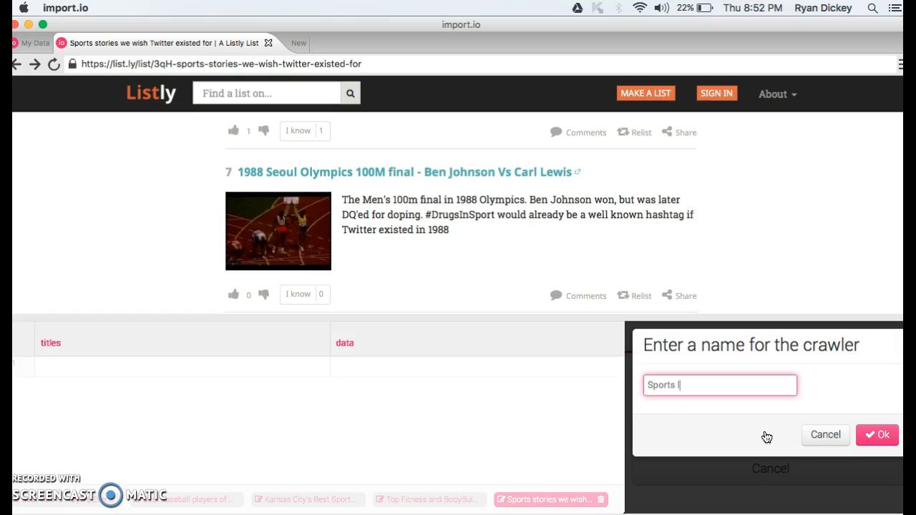
pyautogui.click(876, 436)
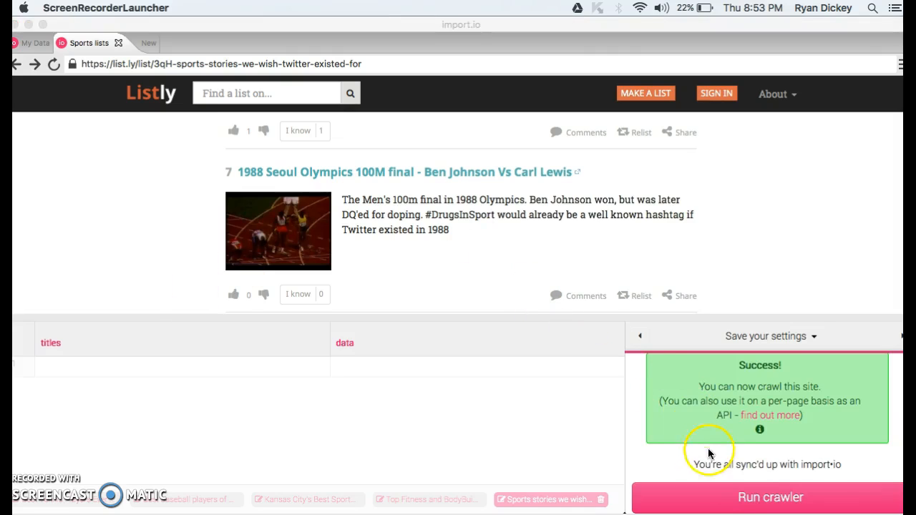
# Step: Set up the crawler run in advanced mode with a page depth of 1
pyautogui.click(725, 497)
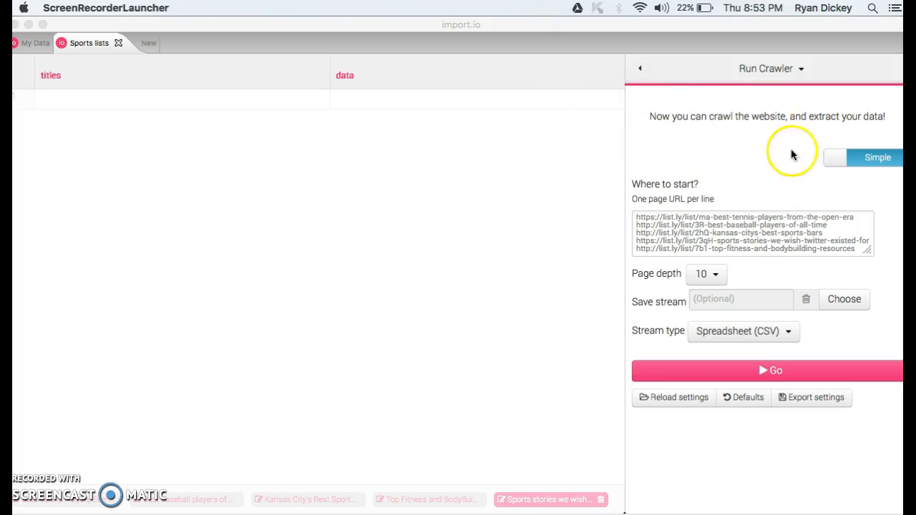
pyautogui.click(843, 159)
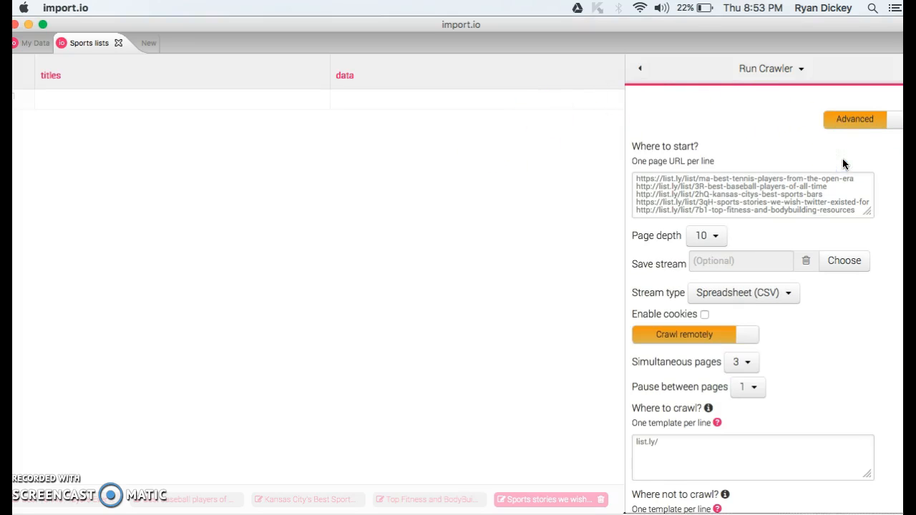
pyautogui.click(715, 238)
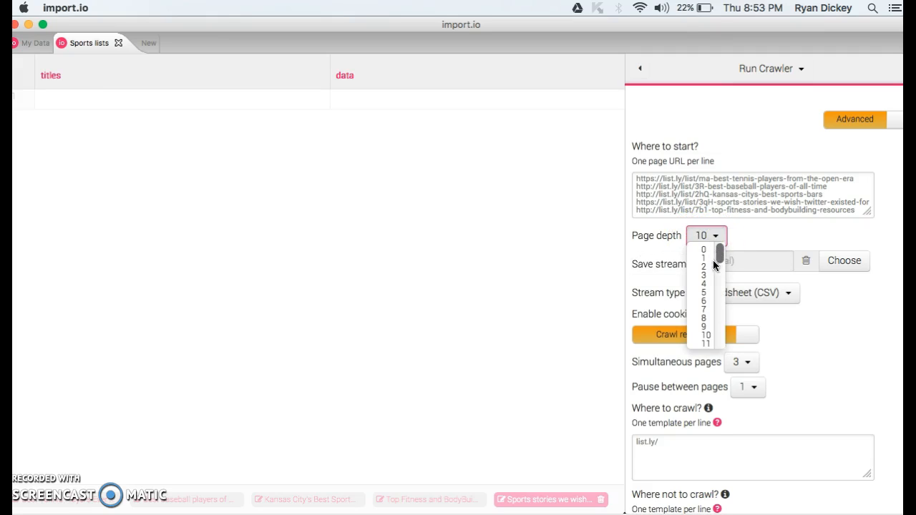
pyautogui.click(708, 259)
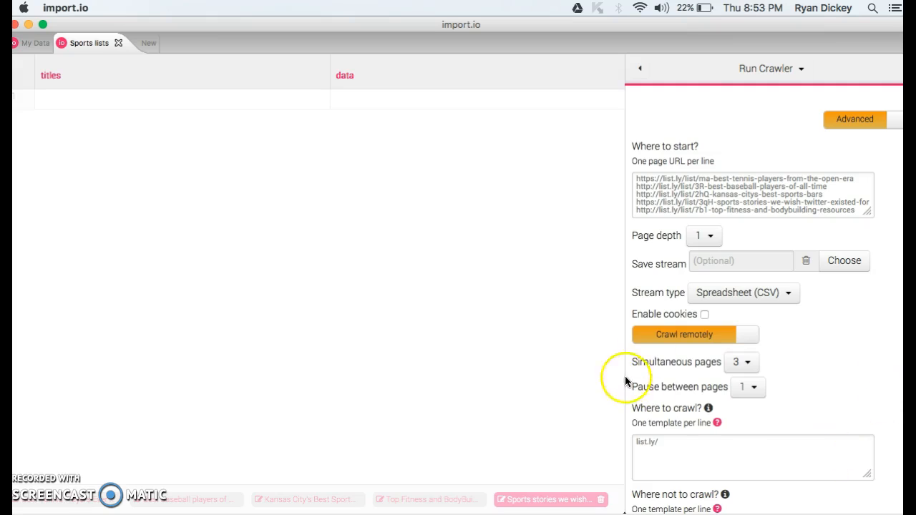
# Step: Run the crawler with 3 simultaneous pages and a pause of 1 between pages
pyautogui.click(749, 364)
pyautogui.click(750, 394)
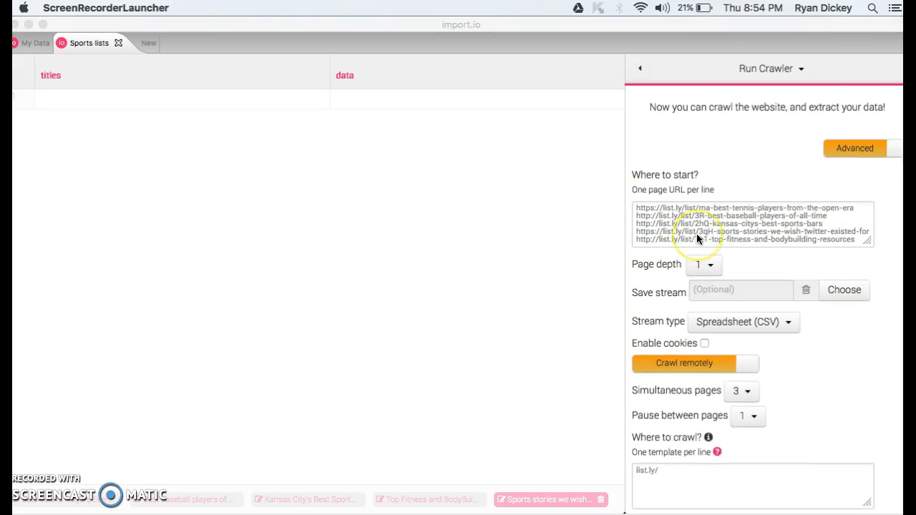
pyautogui.scroll(-5, 696, 233)
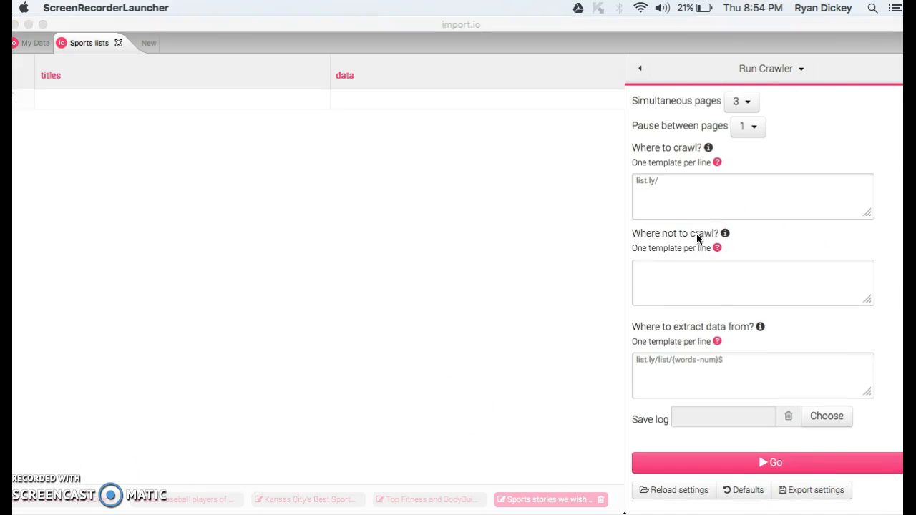
pyautogui.click(740, 464)
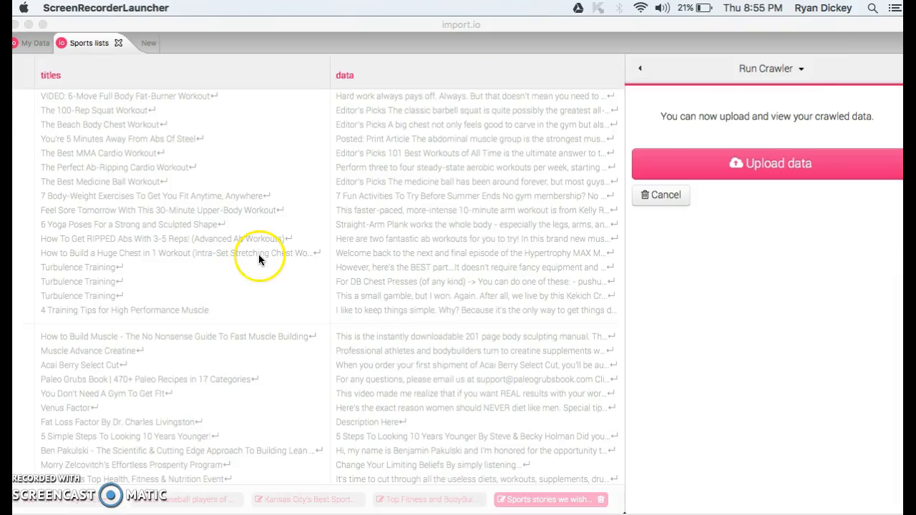
# Step: Review the crawled titles and data rows and upload the crawled data
pyautogui.scroll(-15, 296, 205)
pyautogui.scroll(-15, 296, 207)
pyautogui.scroll(-5, 295, 205)
pyautogui.scroll(20, 296, 205)
pyautogui.click(734, 161)
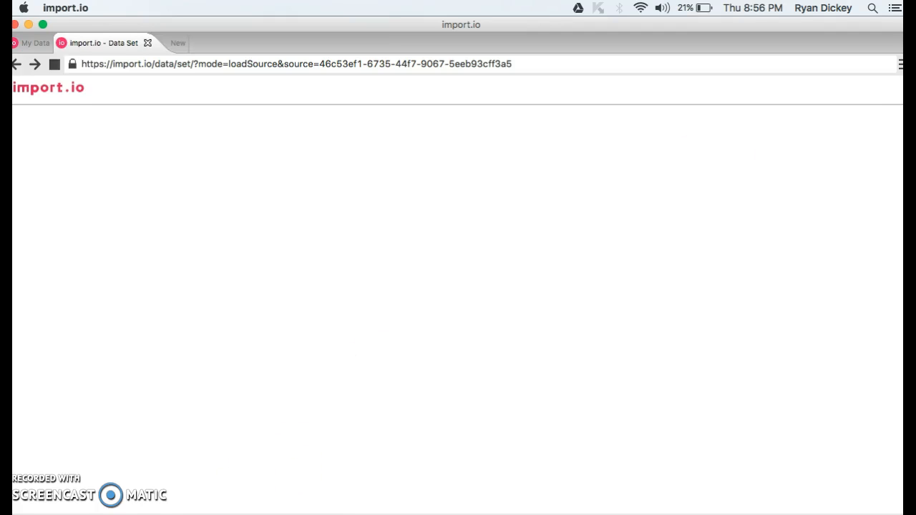
# Step: Look through the uploaded Sports lists data set and check the first row's title, Willie Mays
pyautogui.scroll(-20, 374, 379)
pyautogui.scroll(20, 374, 379)
pyautogui.scroll(5, 374, 378)
pyautogui.click(257, 176)
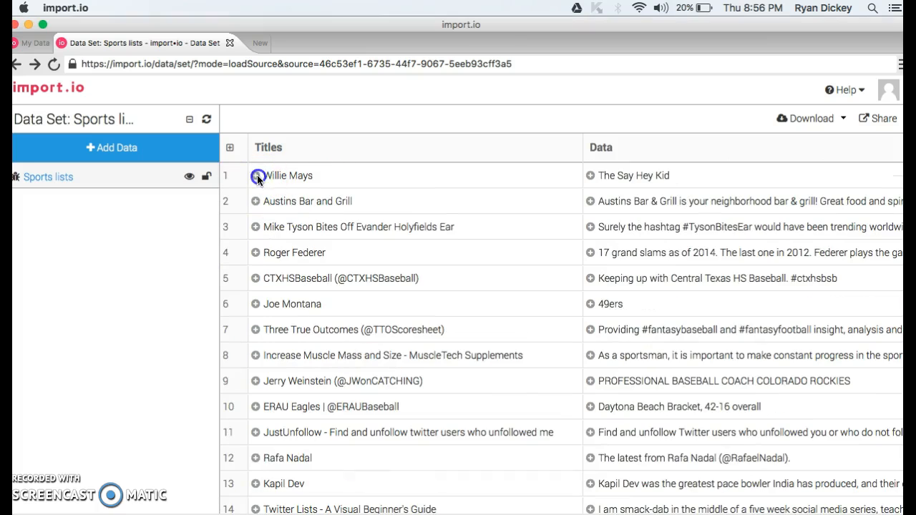
pyautogui.click(188, 244)
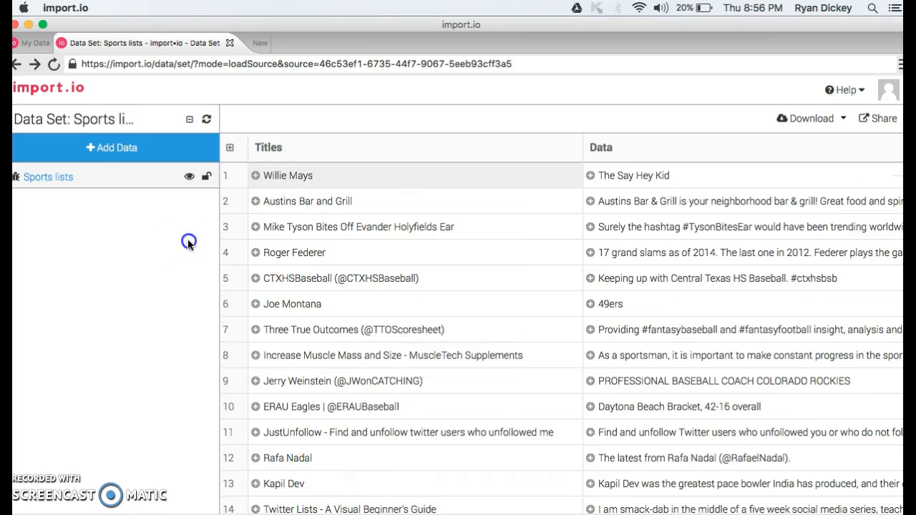
# Step: Start downloading the Sports lists data set as CSV and cancel saving the file
pyautogui.click(830, 118)
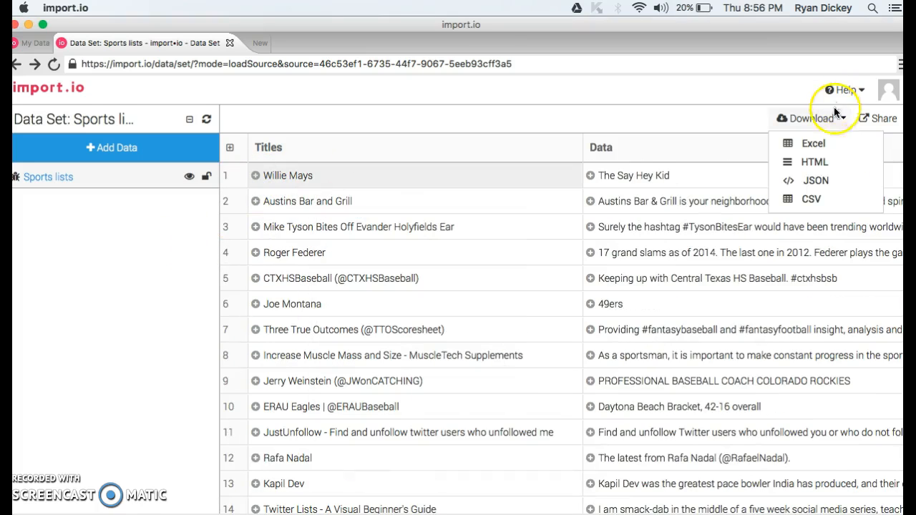
pyautogui.click(807, 203)
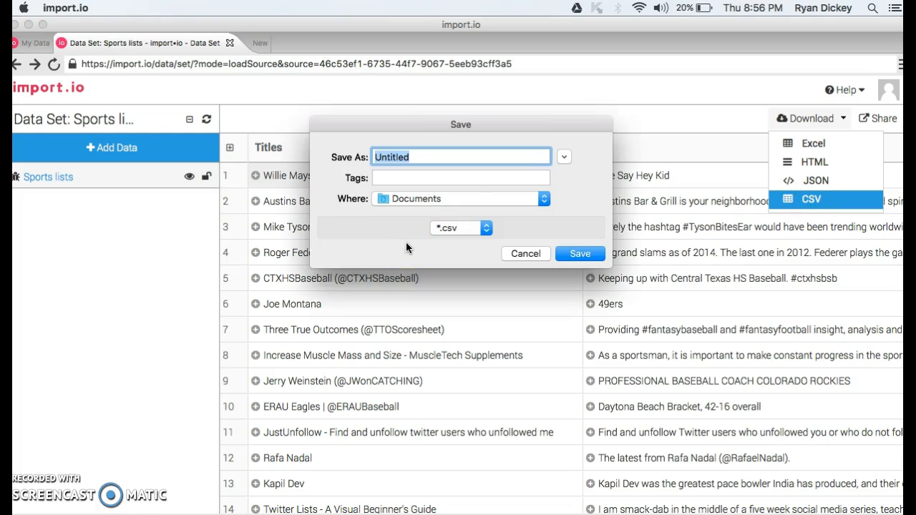
pyautogui.click(523, 254)
pyautogui.click(513, 224)
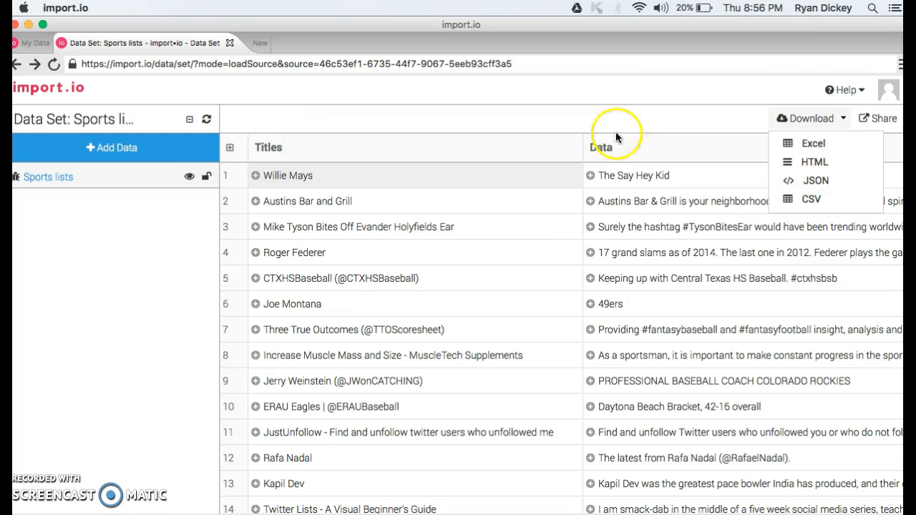
pyautogui.moveTo(269, 399)
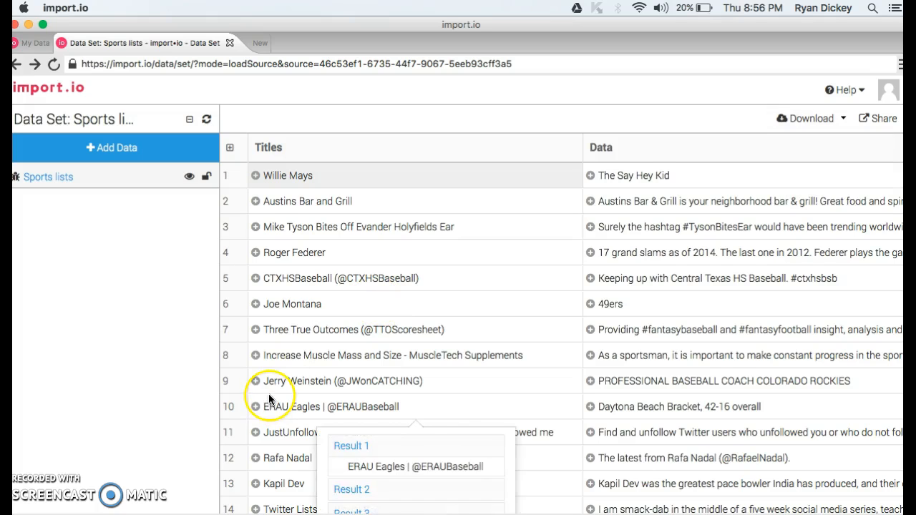